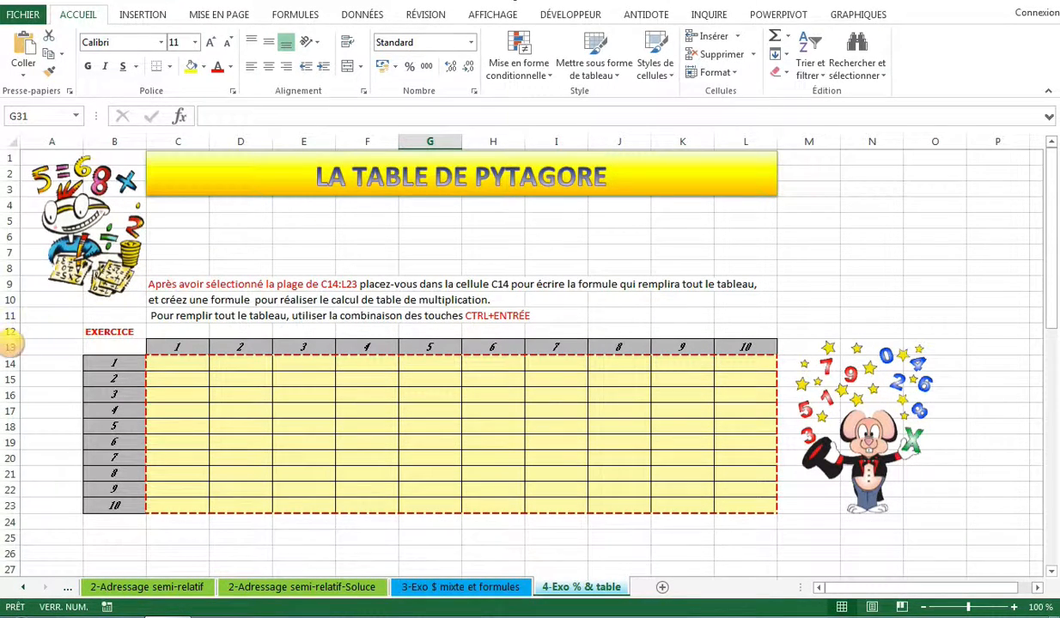
# - Examine header row 13, the columns from B to D and the calculation range C14:L23 of the multiplication table
pyautogui.click(10, 347)
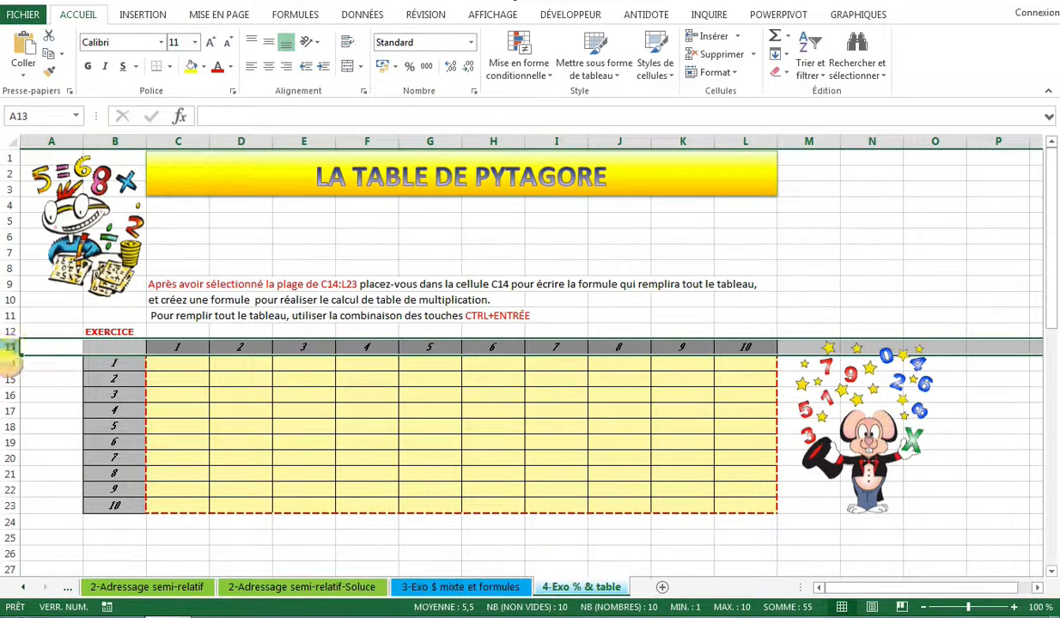
pyautogui.click(115, 139)
pyautogui.moveTo(115, 136); pyautogui.dragTo(208, 142)
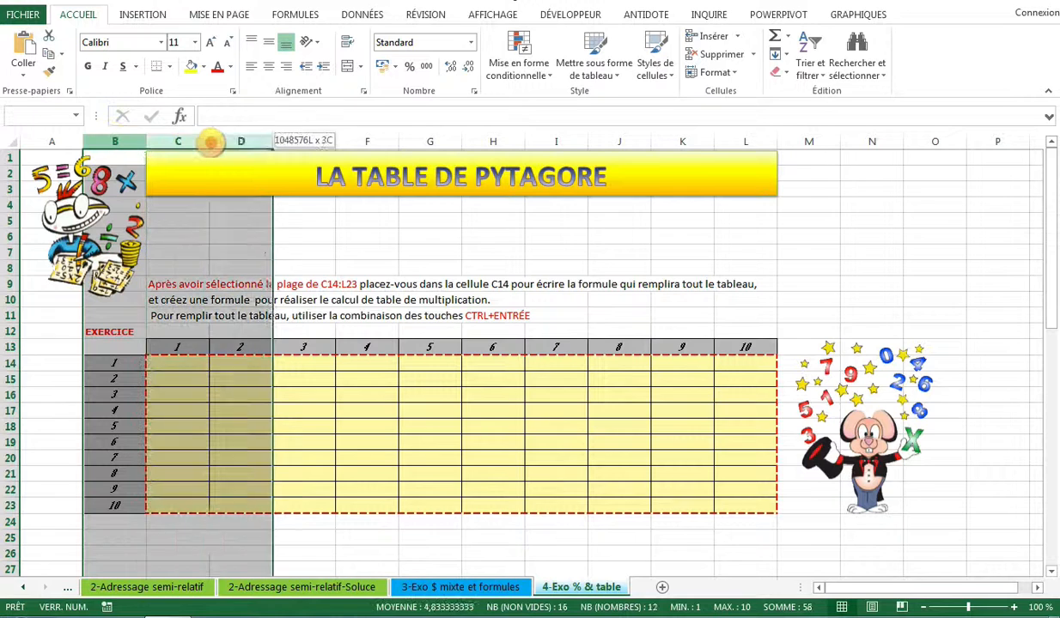
pyautogui.click(51, 363)
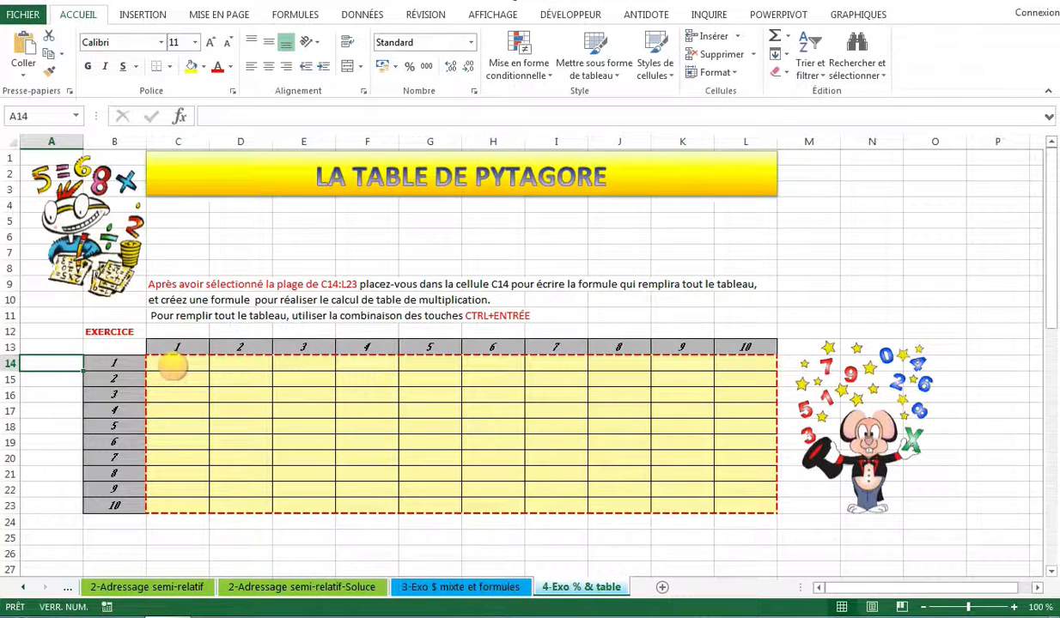
pyautogui.moveTo(173, 366); pyautogui.dragTo(744, 501)
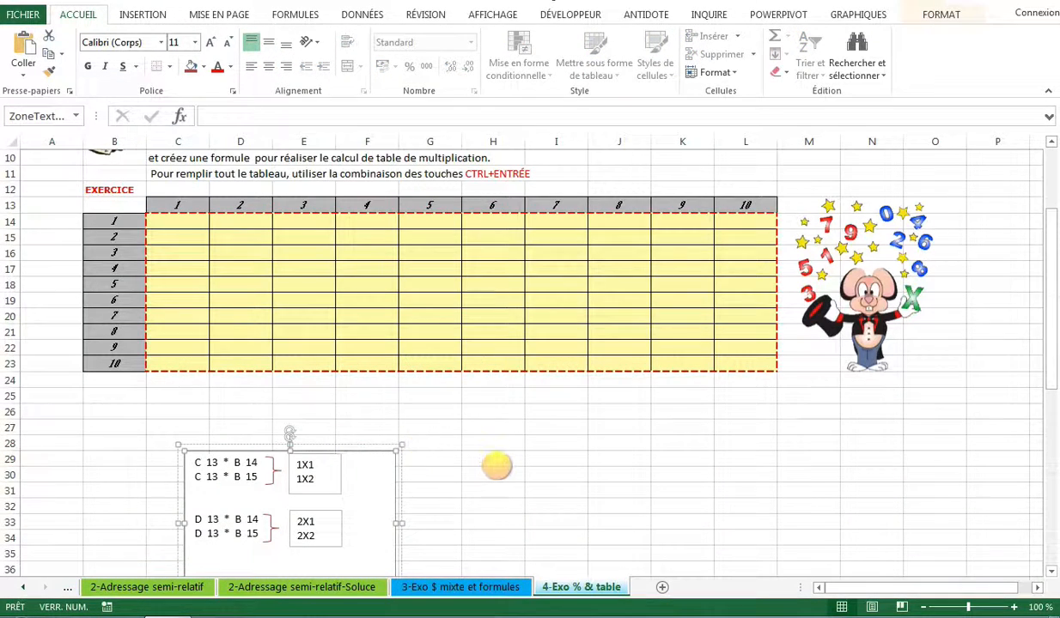
# - Compare the example products in the text box below the table with header cells C13, D13, B14 and B15
pyautogui.scroll(-1, 496, 465)
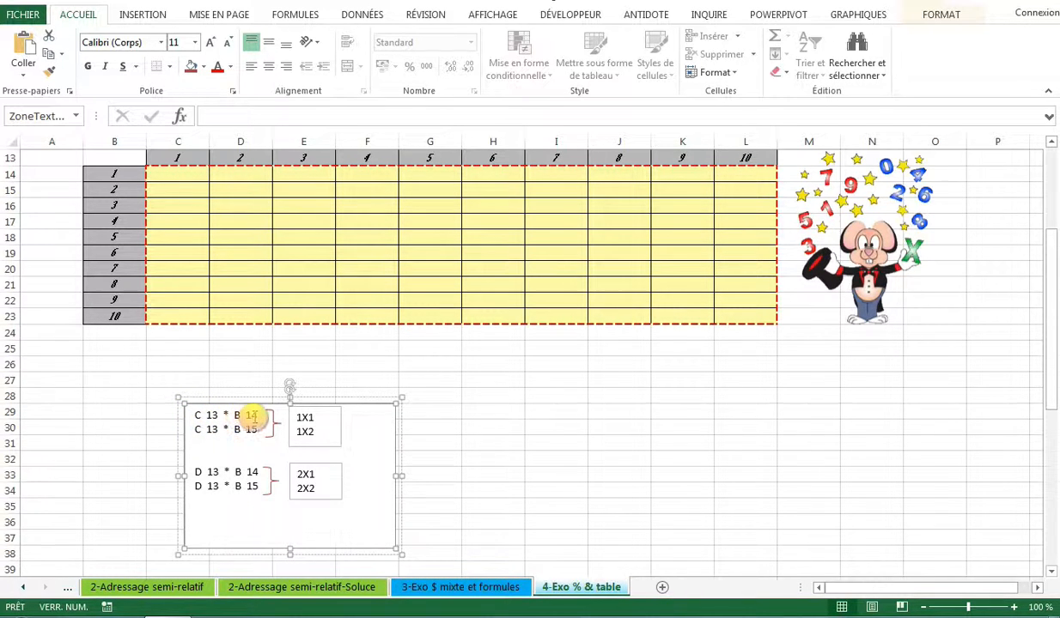
pyautogui.click(183, 160)
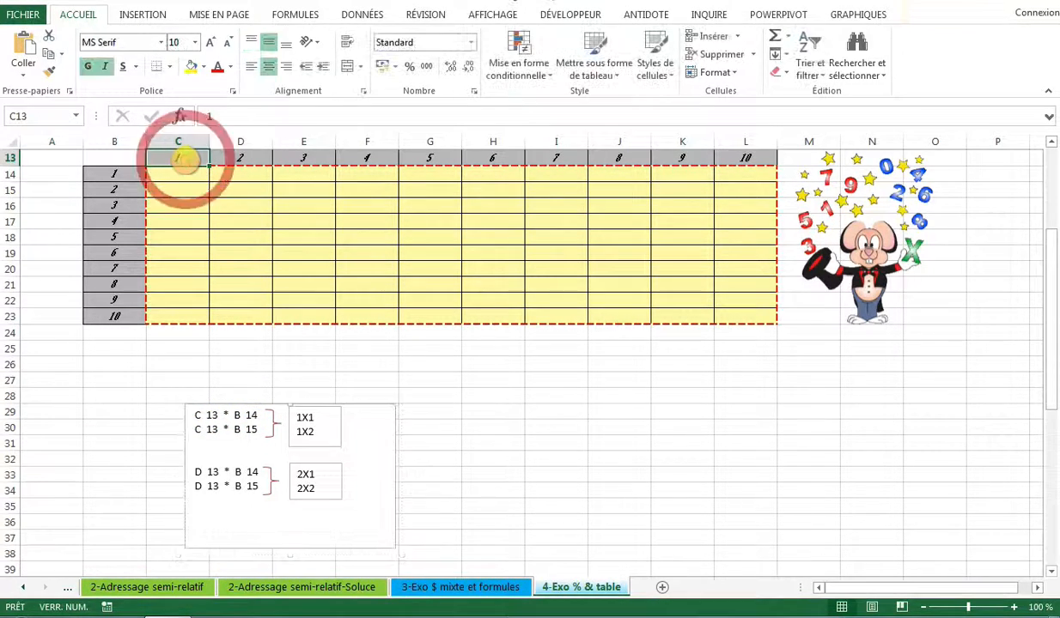
pyautogui.click(115, 173)
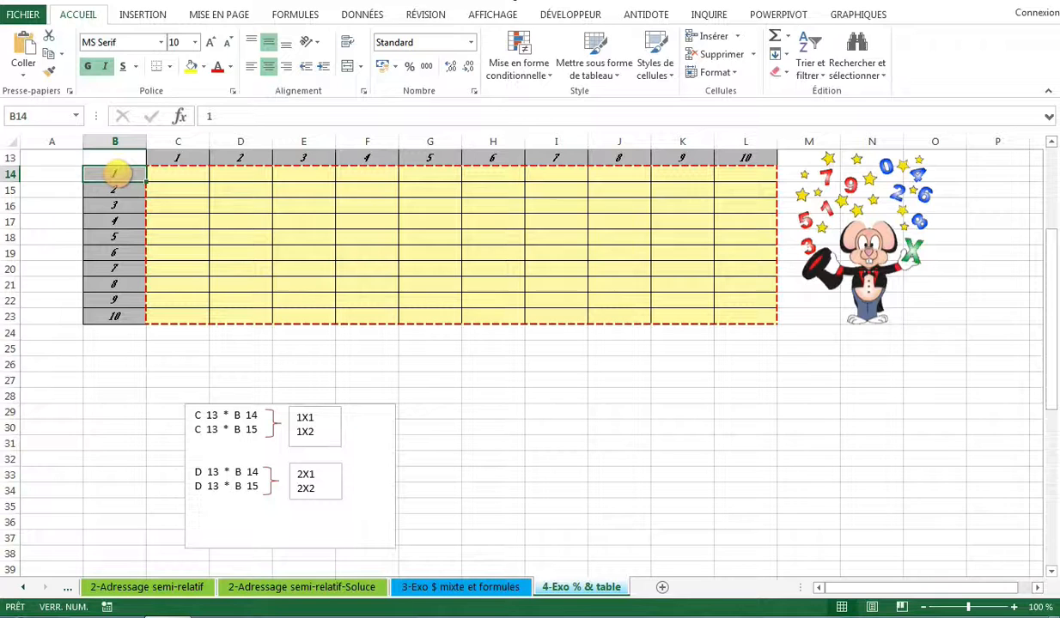
pyautogui.click(177, 159)
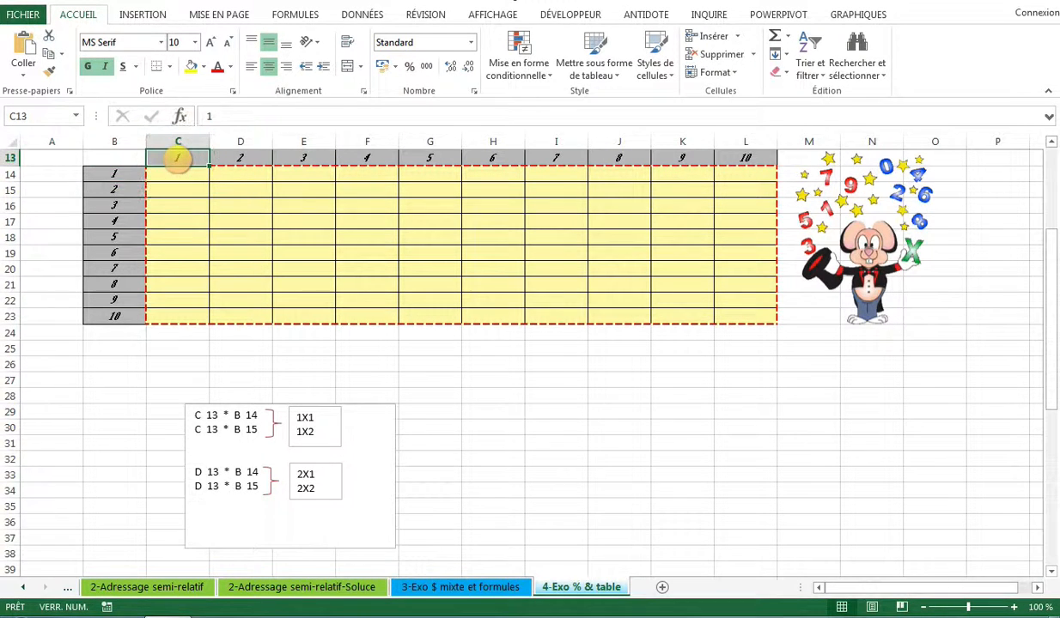
pyautogui.click(108, 191)
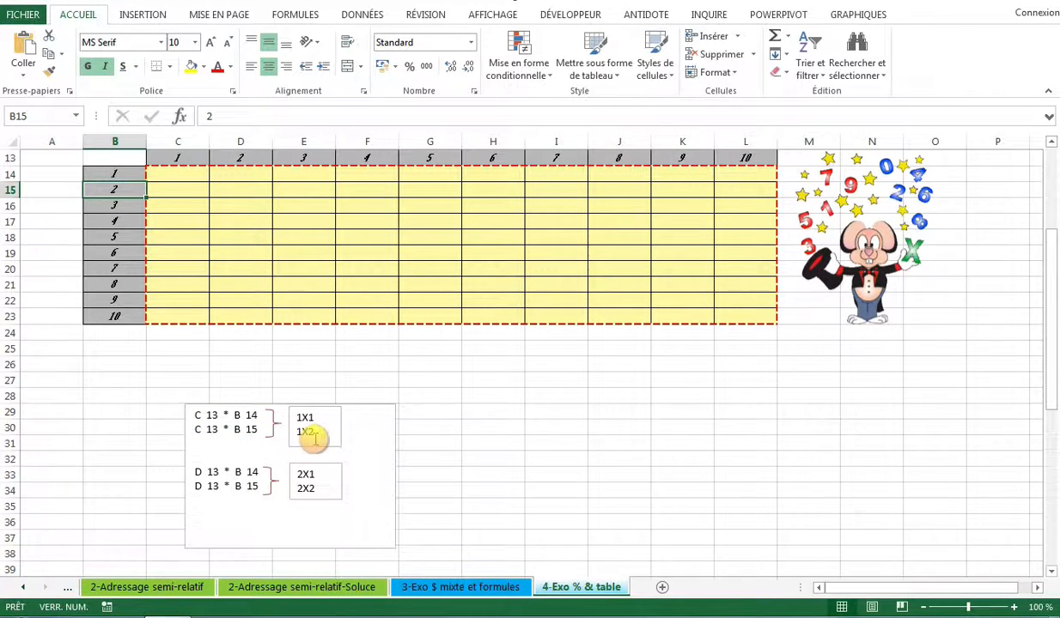
pyautogui.scroll(1, 315, 436)
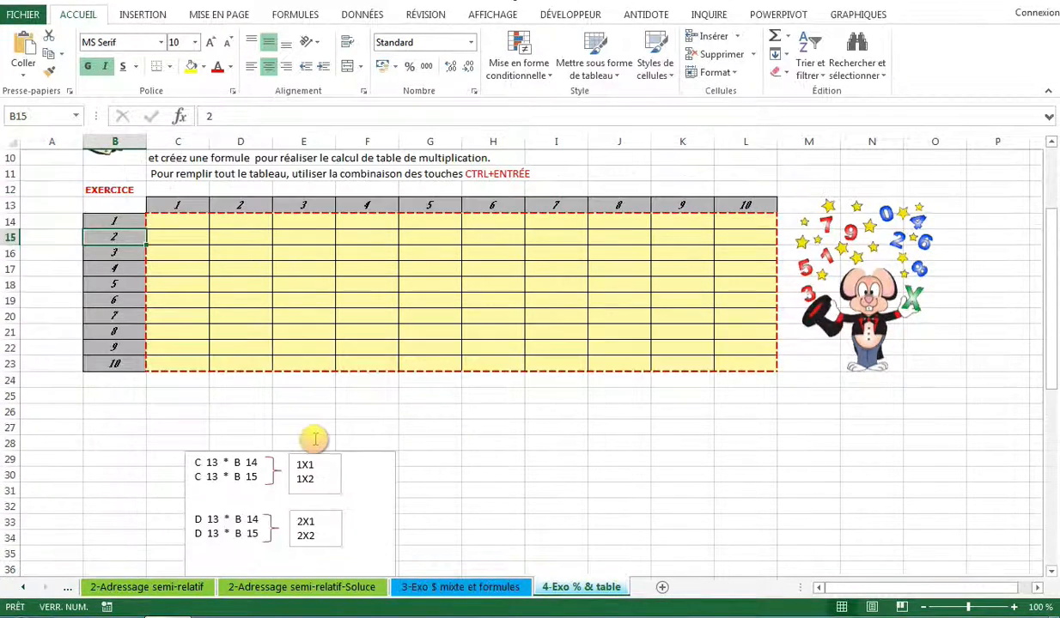
pyautogui.click(249, 204)
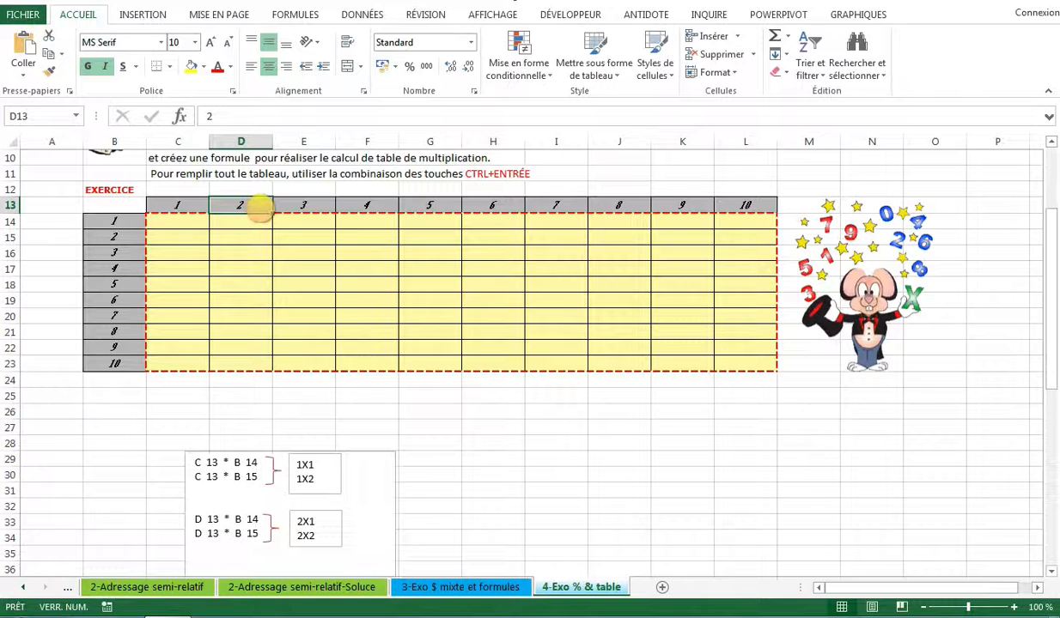
pyautogui.click(110, 237)
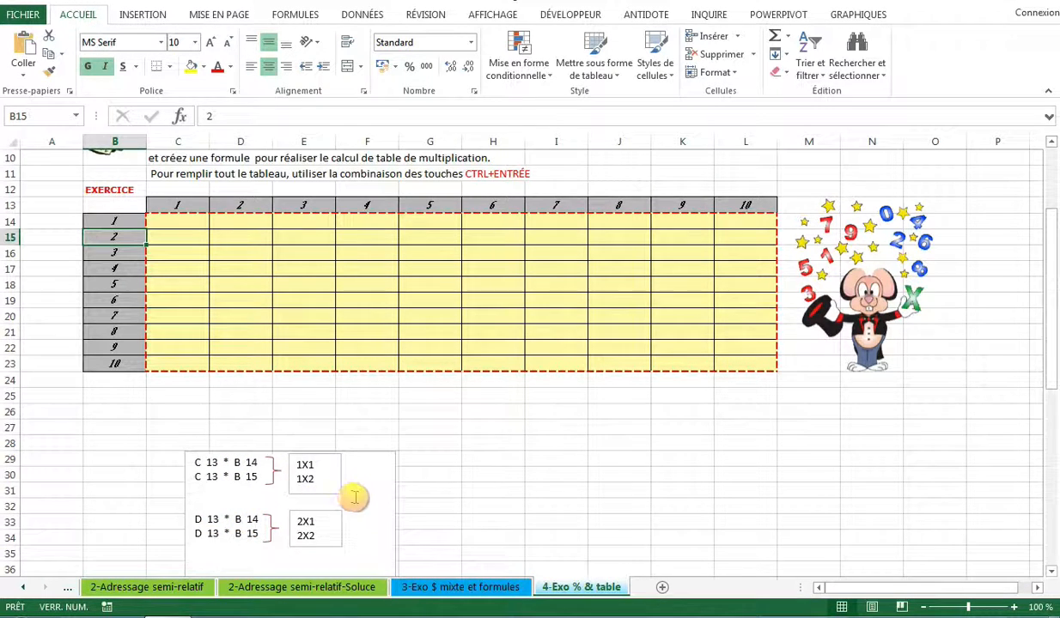
pyautogui.scroll(-4, 199, 343)
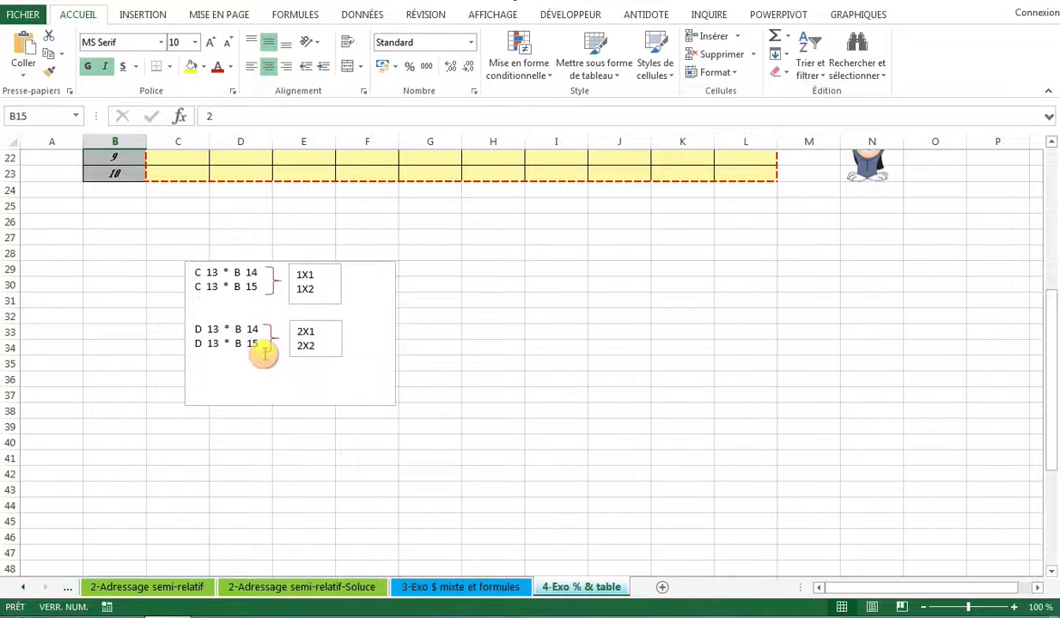
# - Add $ before 13 and before B in the text box's first example so it reads C $13 * $B 14
pyautogui.click(197, 275)
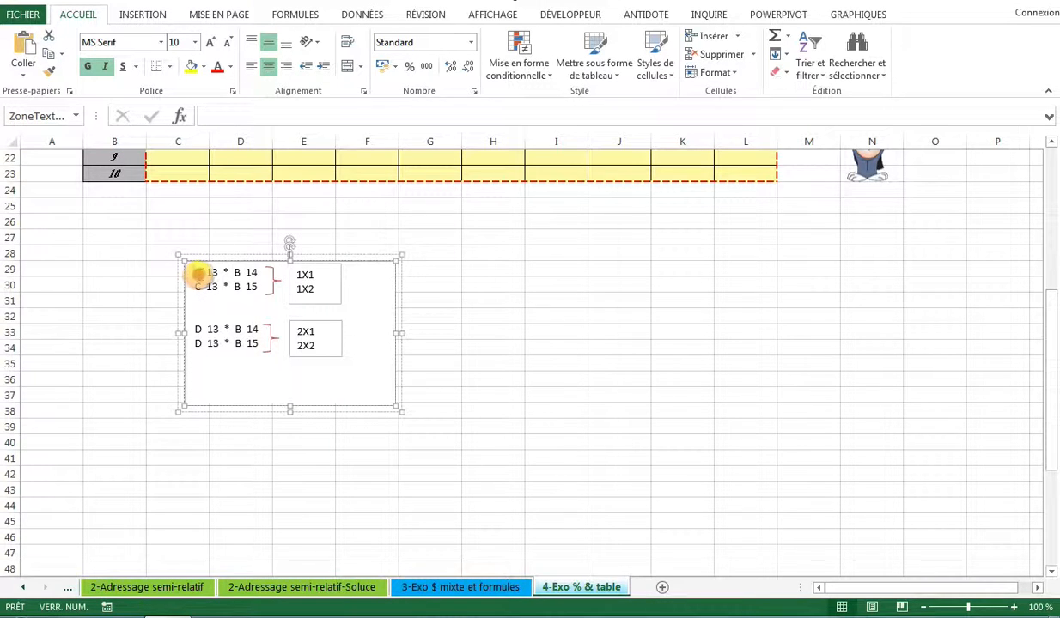
pyautogui.click(199, 272)
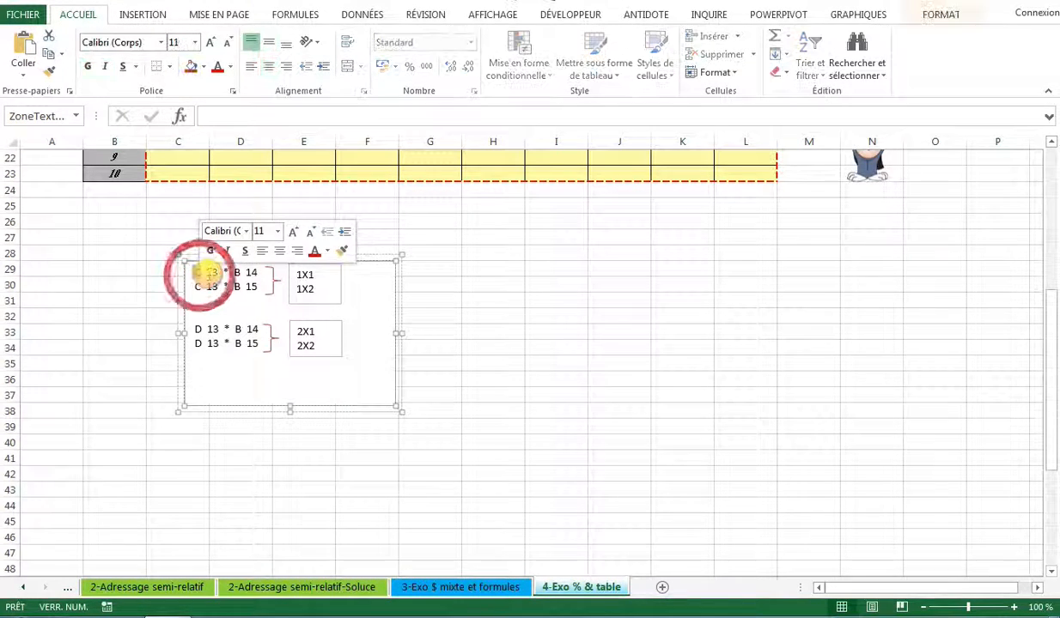
pyautogui.moveTo(203, 273); pyautogui.dragTo(219, 271)
pyautogui.click(214, 272)
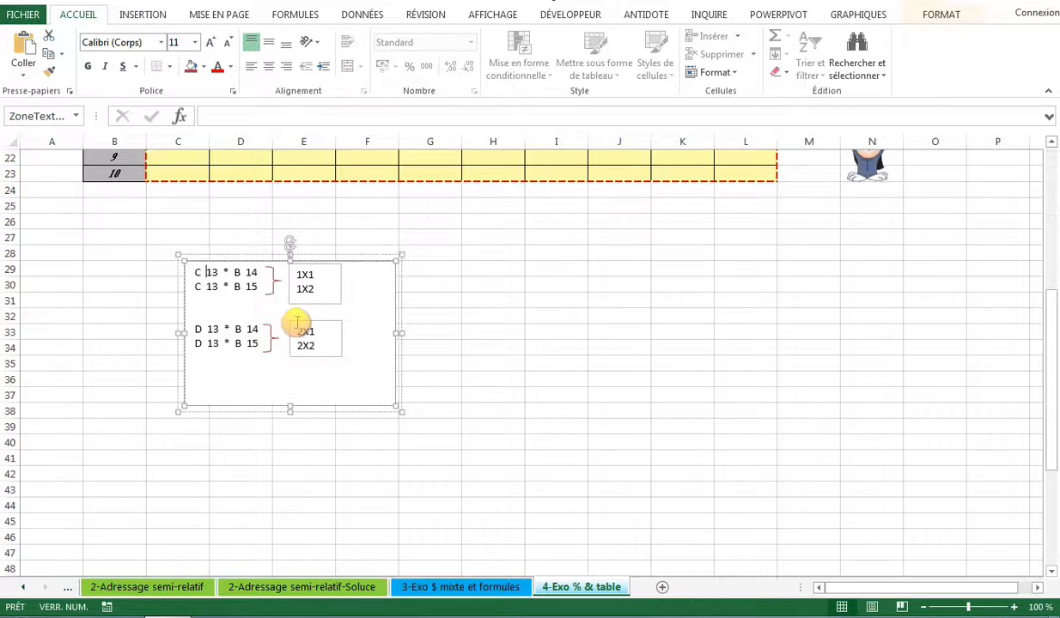
pyautogui.write('$')
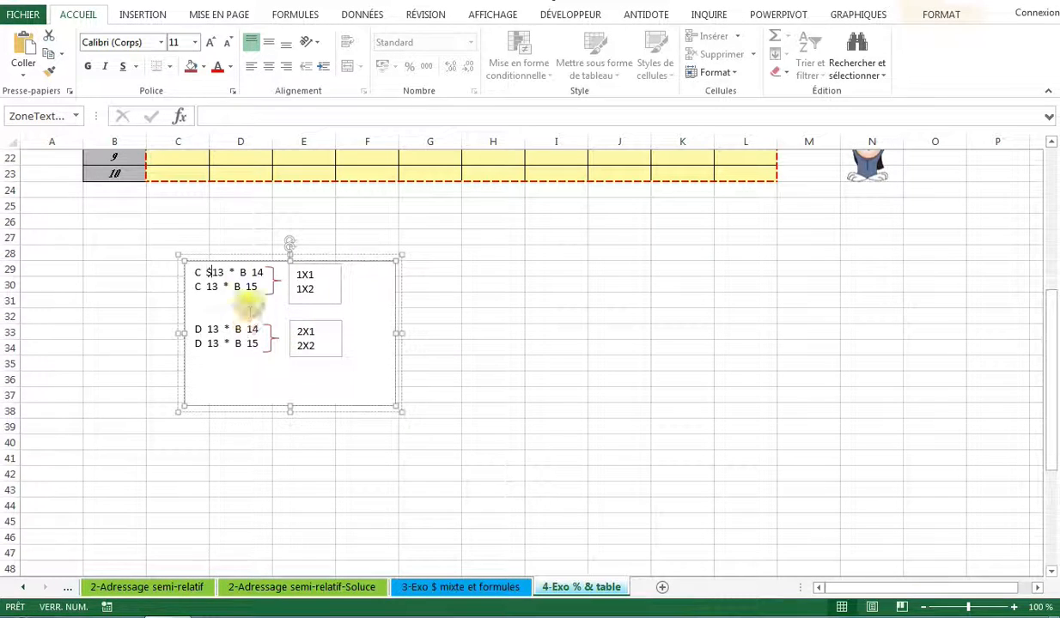
pyautogui.click(233, 268)
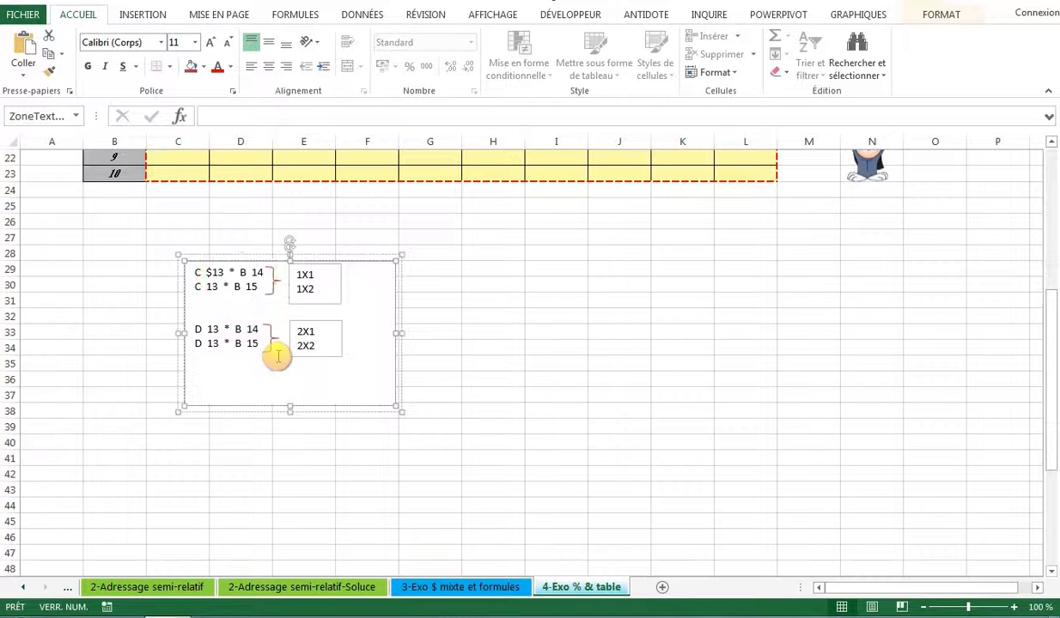
pyautogui.write('$')
# - Fill the whole range C14:L23 at once with the mixed-reference formula =C$13*$B14
pyautogui.scroll(4, 458, 288)
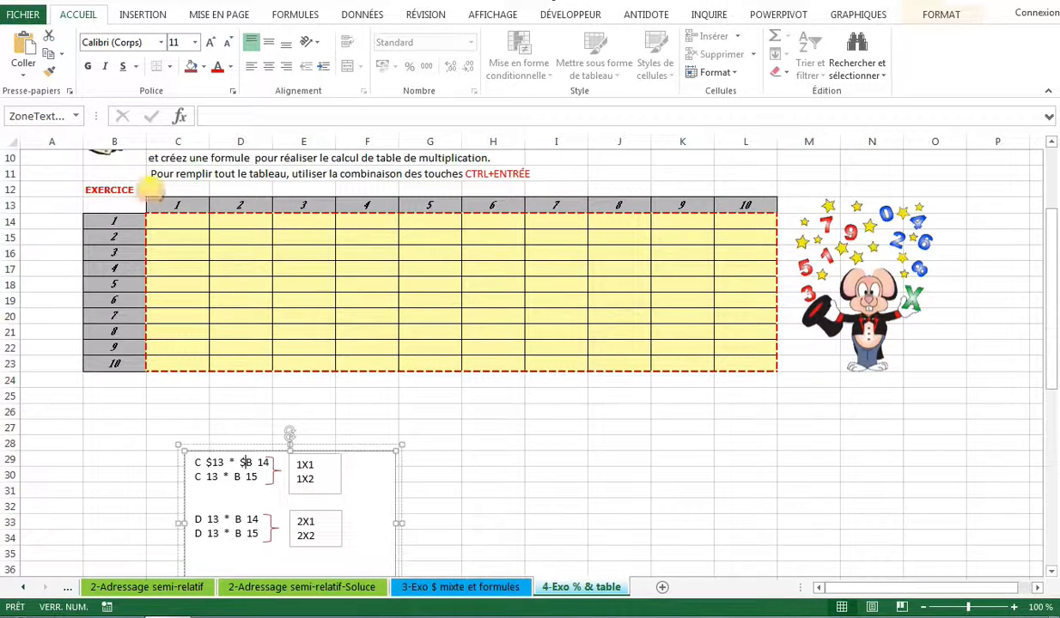
pyautogui.moveTo(178, 221); pyautogui.dragTo(722, 369)
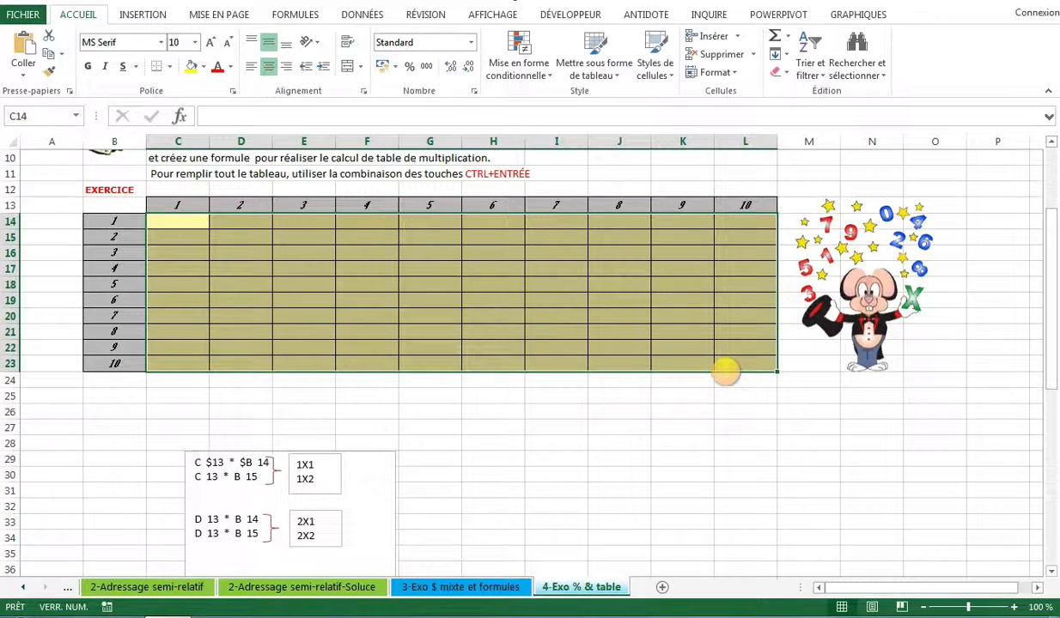
pyautogui.write('=')
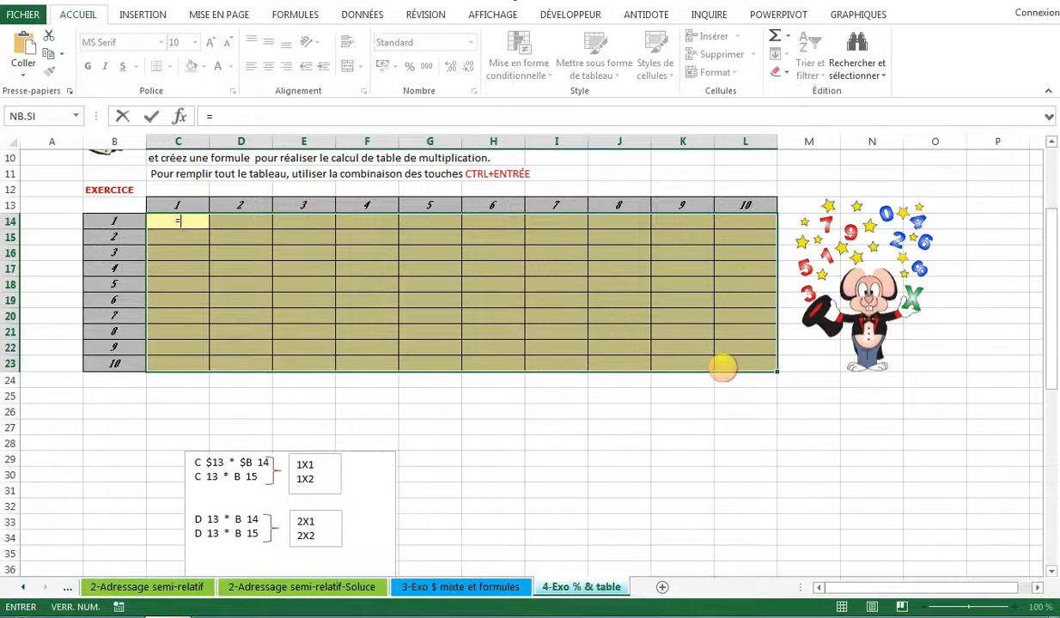
pyautogui.click(185, 204)
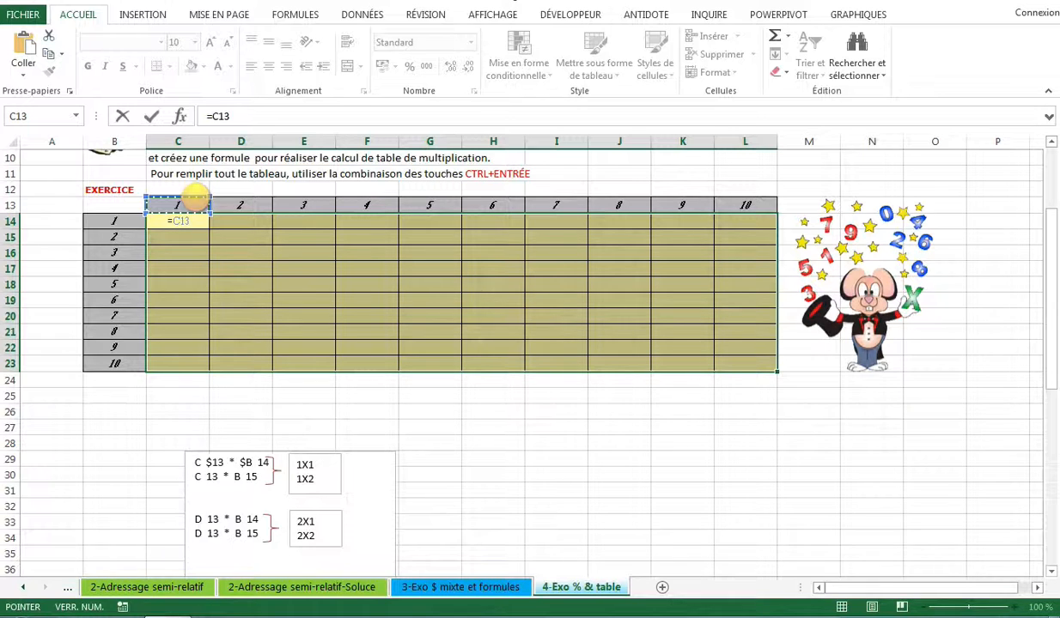
pyautogui.press('F4')
pyautogui.press('F4')
pyautogui.write('*')
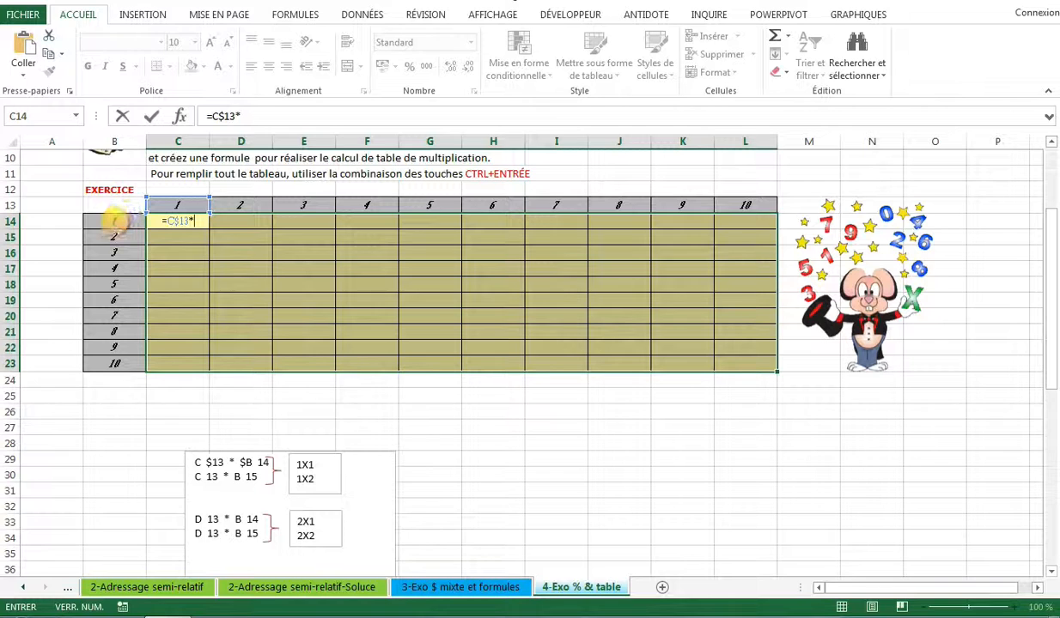
pyautogui.click(114, 222)
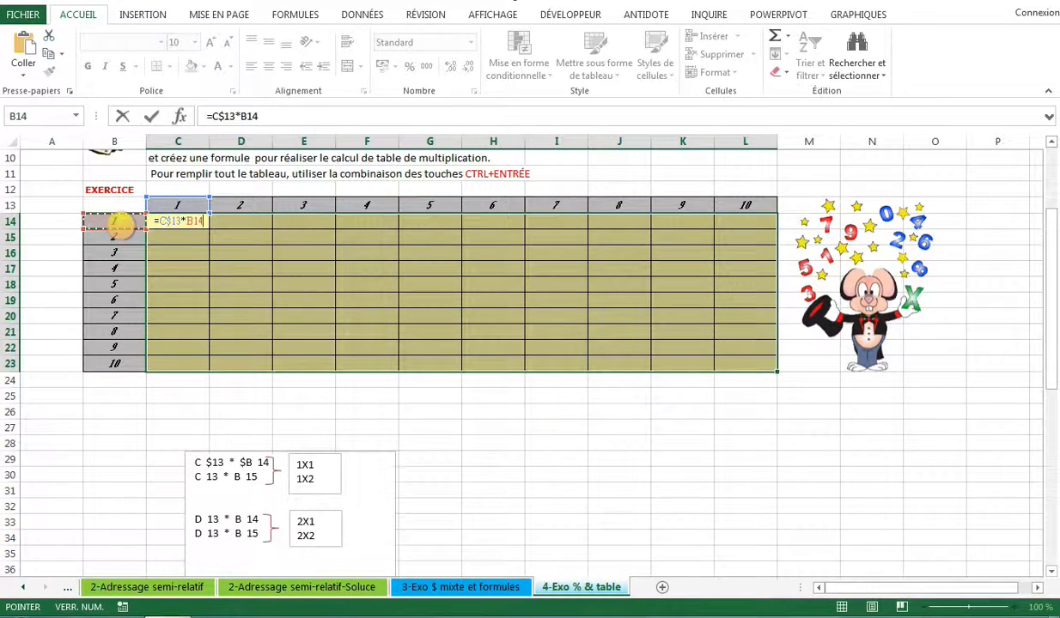
pyautogui.press('F4')
pyautogui.press('F4')
pyautogui.press('F4')
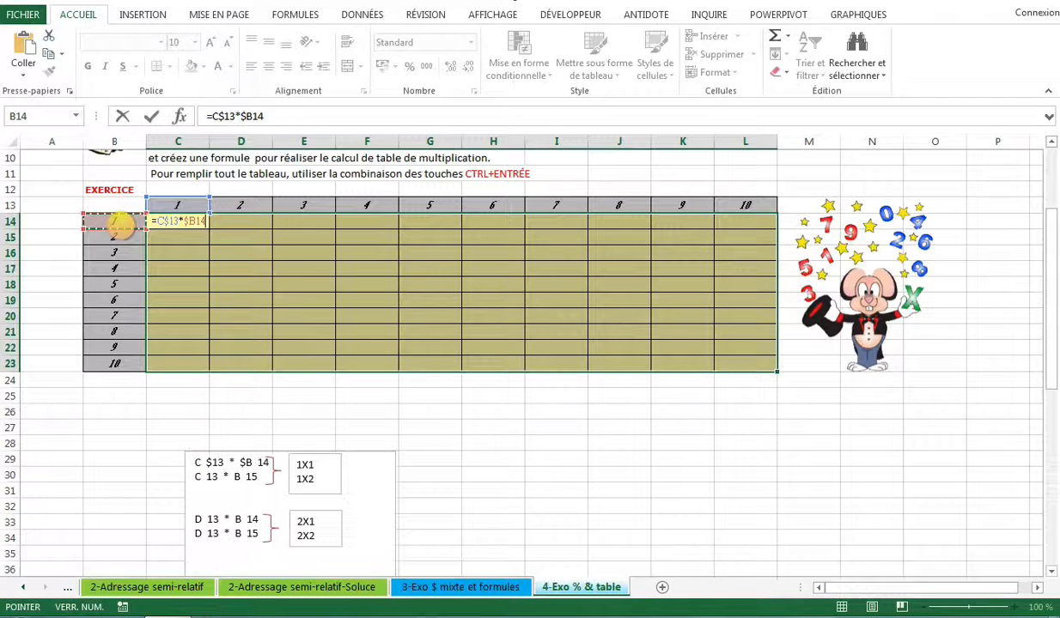
pyautogui.hotkey('ctrl', 'Return')
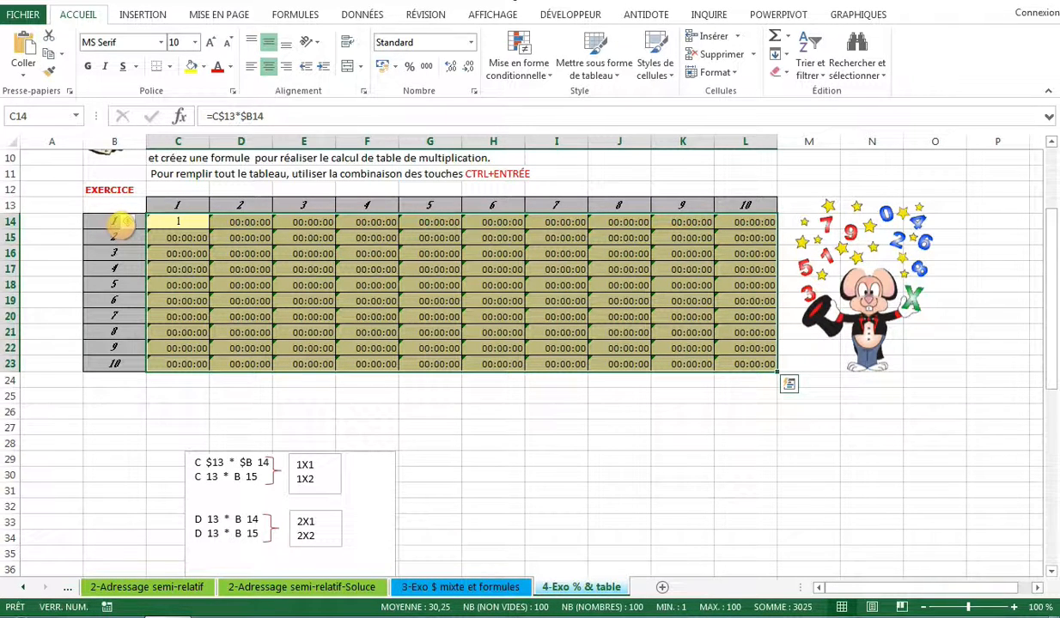
# - Lock the formula cells C14:L23 and apply the Standard number format to them, then deselect the range
pyautogui.click(127, 220)
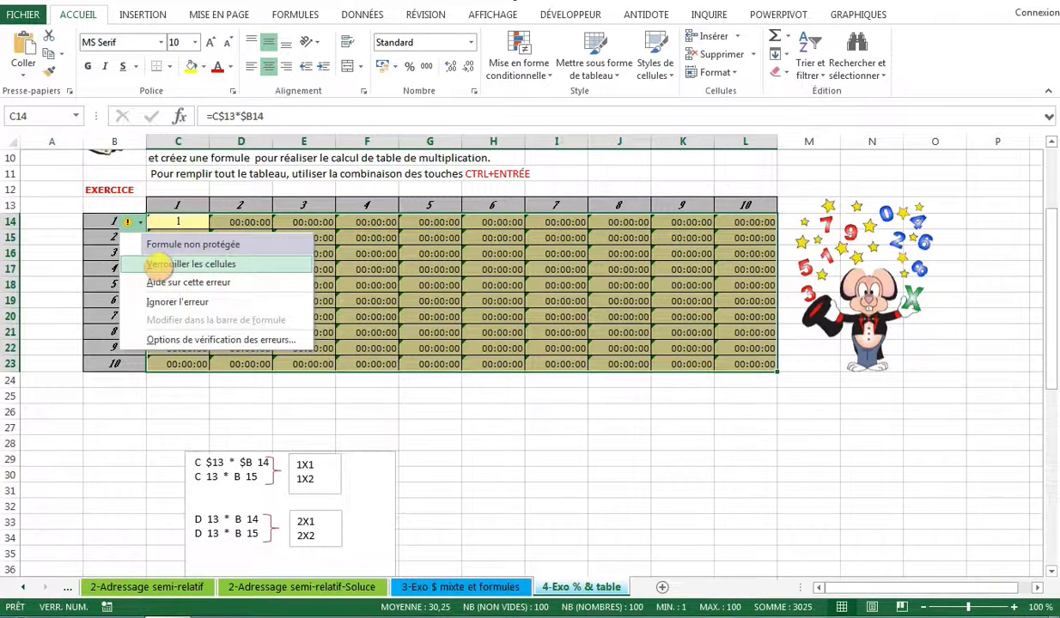
pyautogui.click(155, 264)
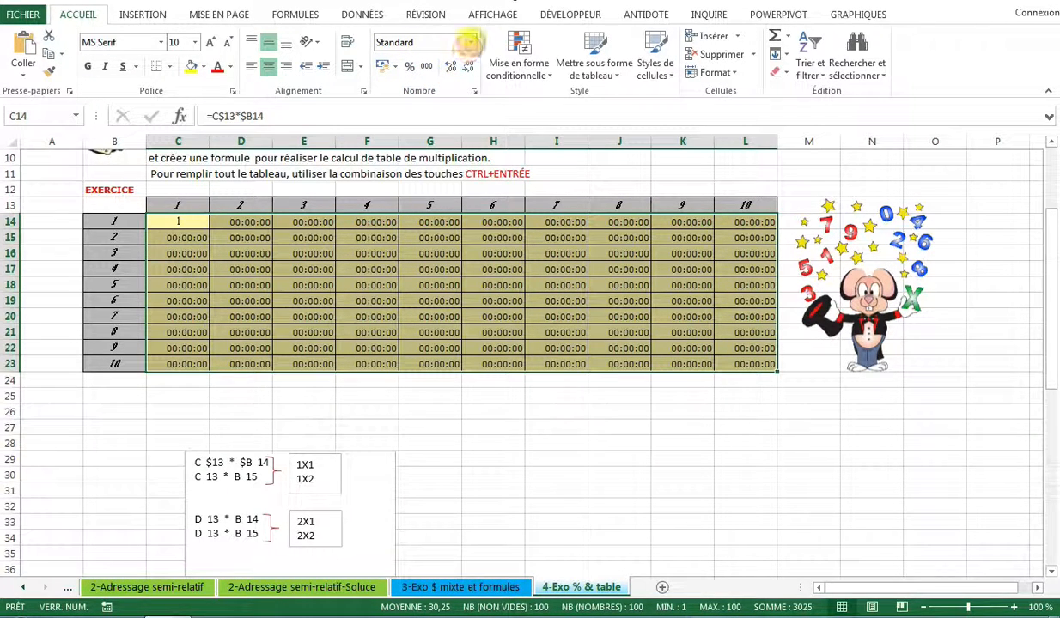
pyautogui.click(471, 41)
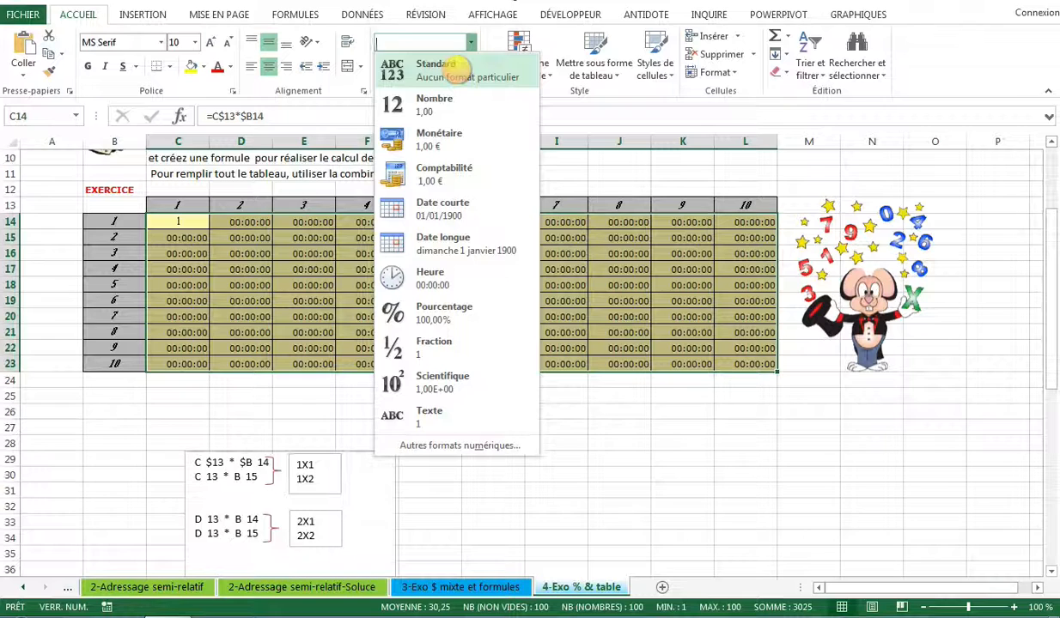
pyautogui.click(458, 69)
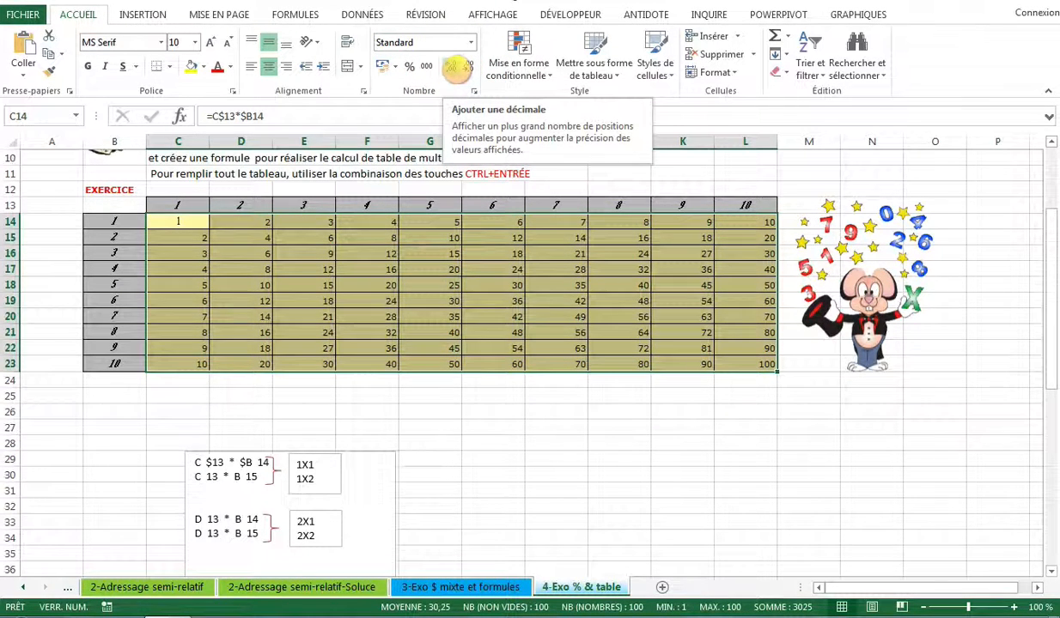
pyautogui.hotkey('ctrl', 'c')
pyautogui.click(527, 400)
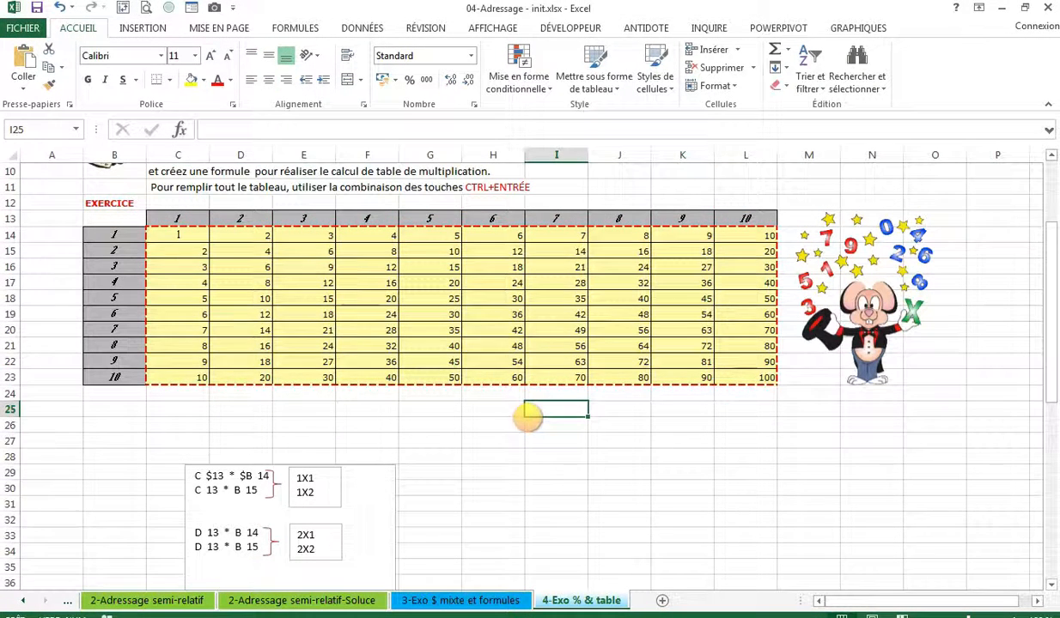